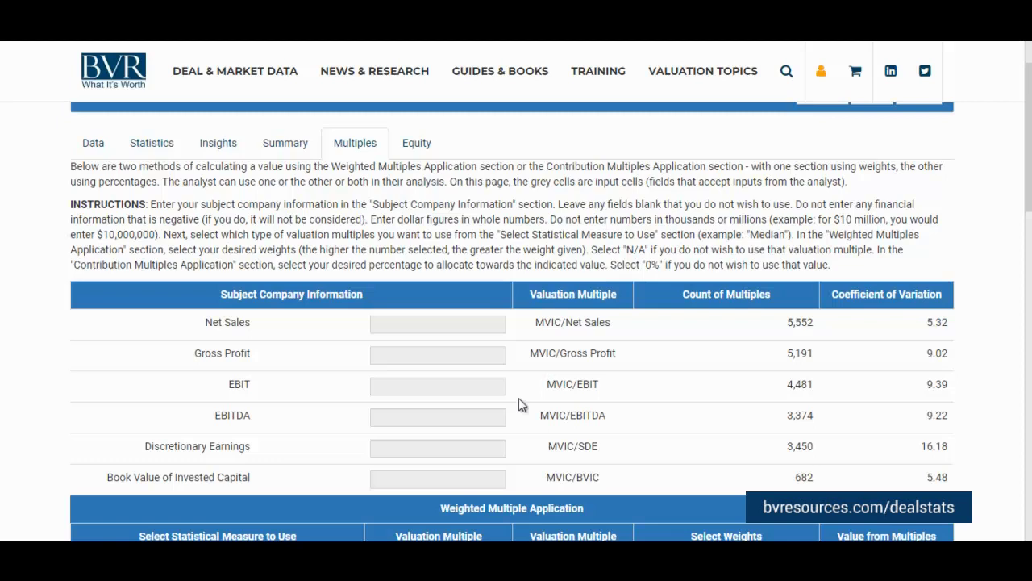
Enter net sales $1,000,000, gross profit $500,000 and EBIT $300,000 for the subject company.
click(469, 322)
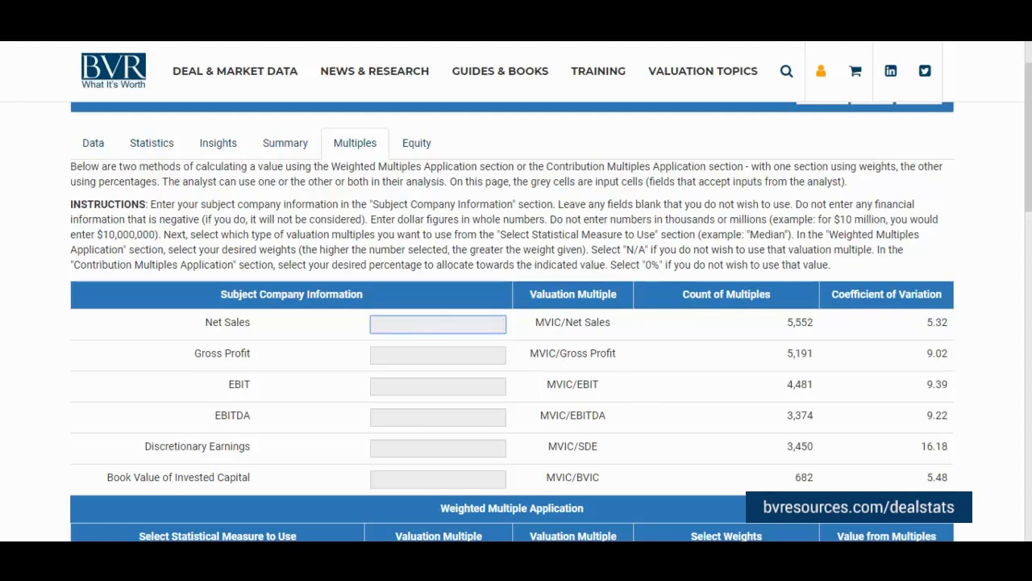
text(1,000,)
text(000)
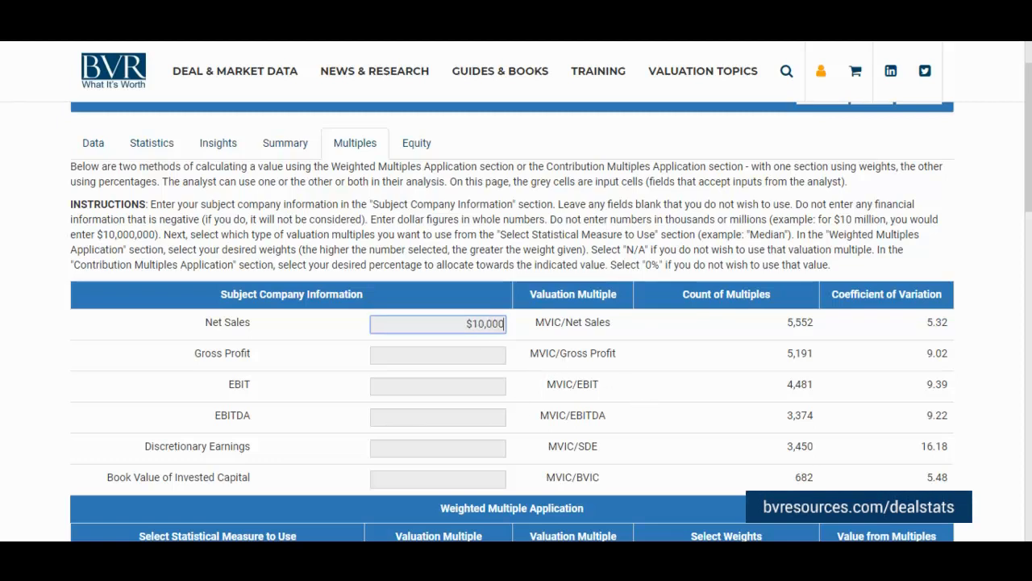
key(Tab)
text(500000)
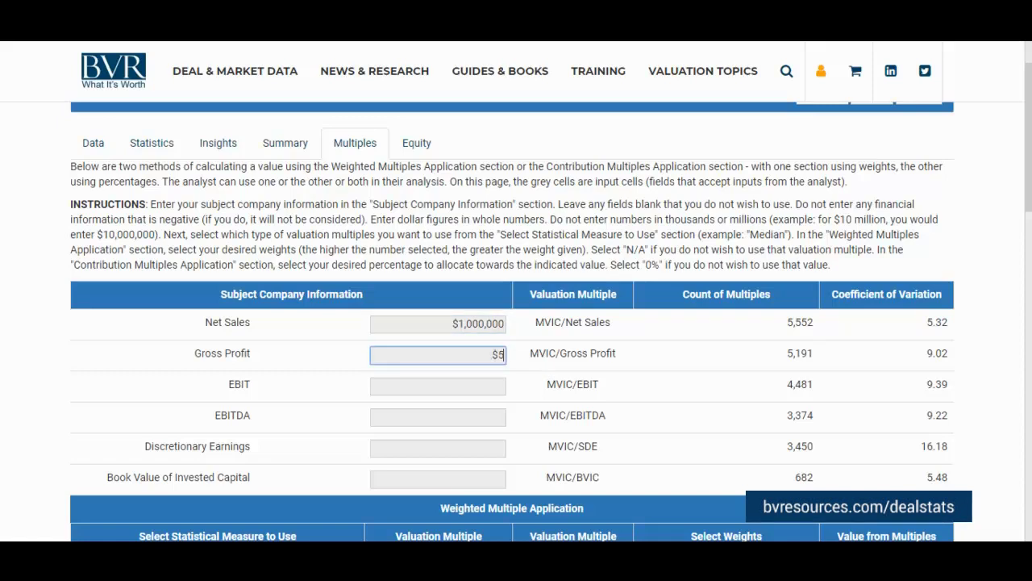
key(Tab)
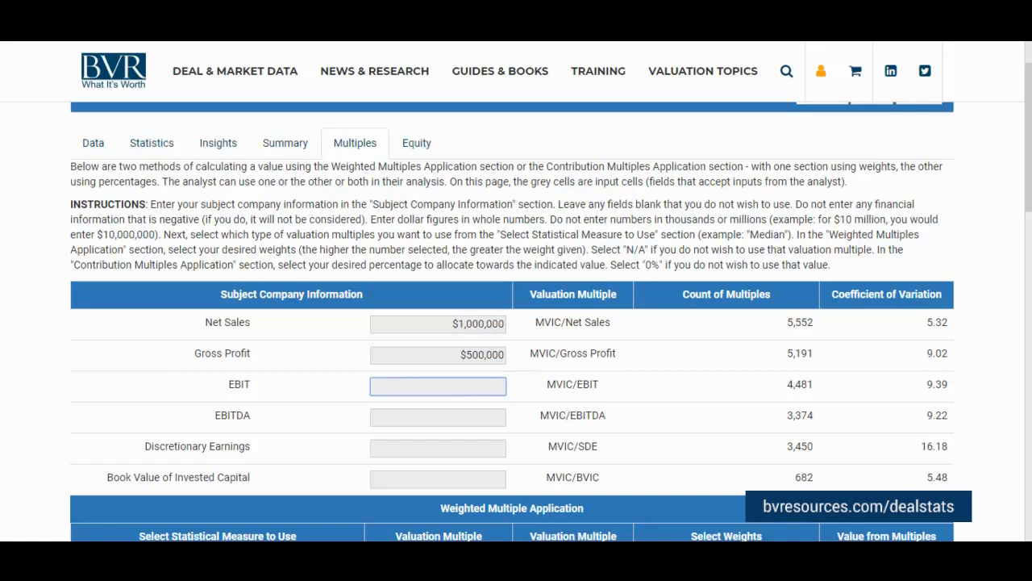
text(300,000)
key(Tab)
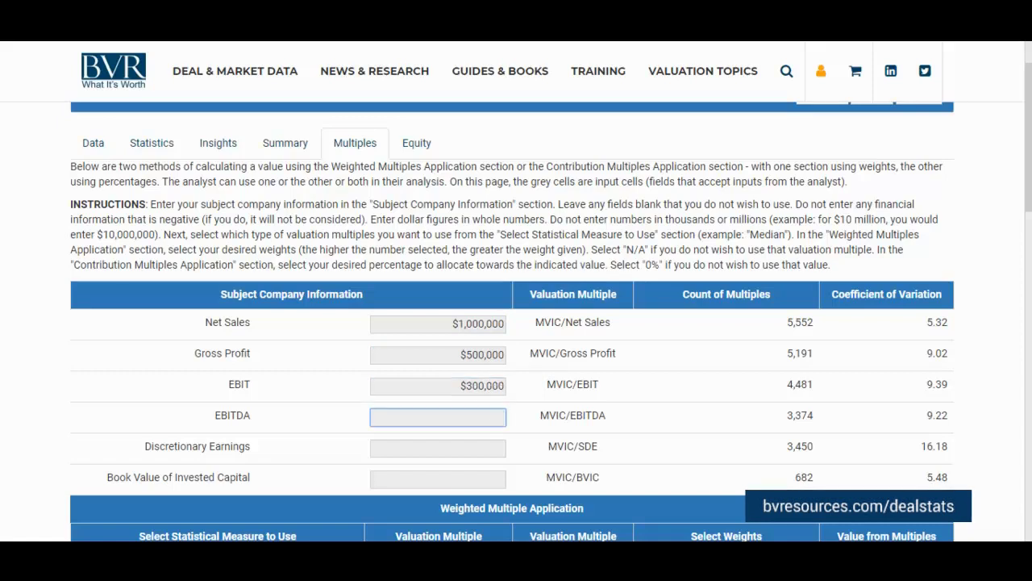
Enter EBITDA $400,000, discretionary earnings $450,000 and book value of invested capital $10,000,000.
text(4000000)
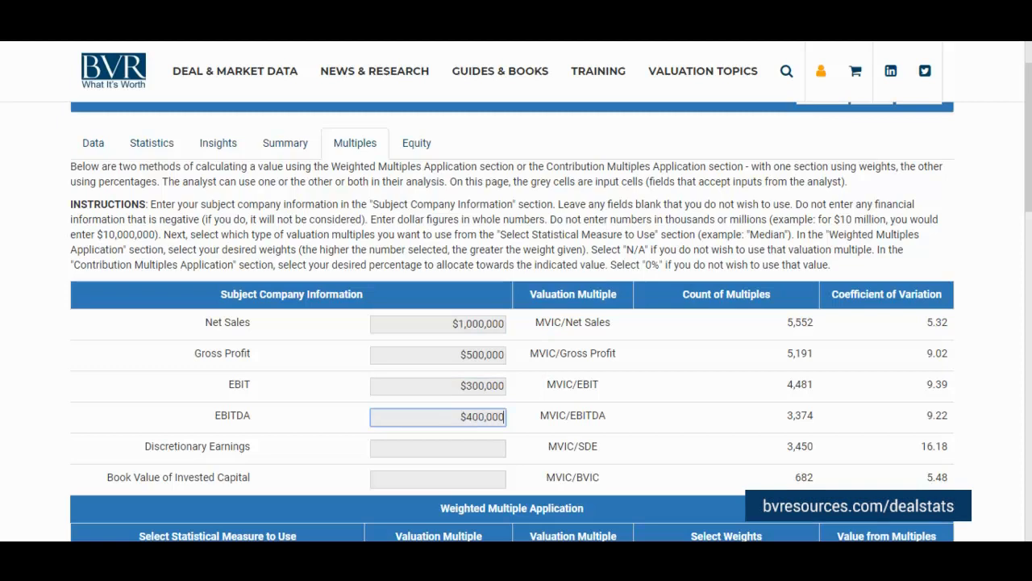
key(Tab)
text(4)
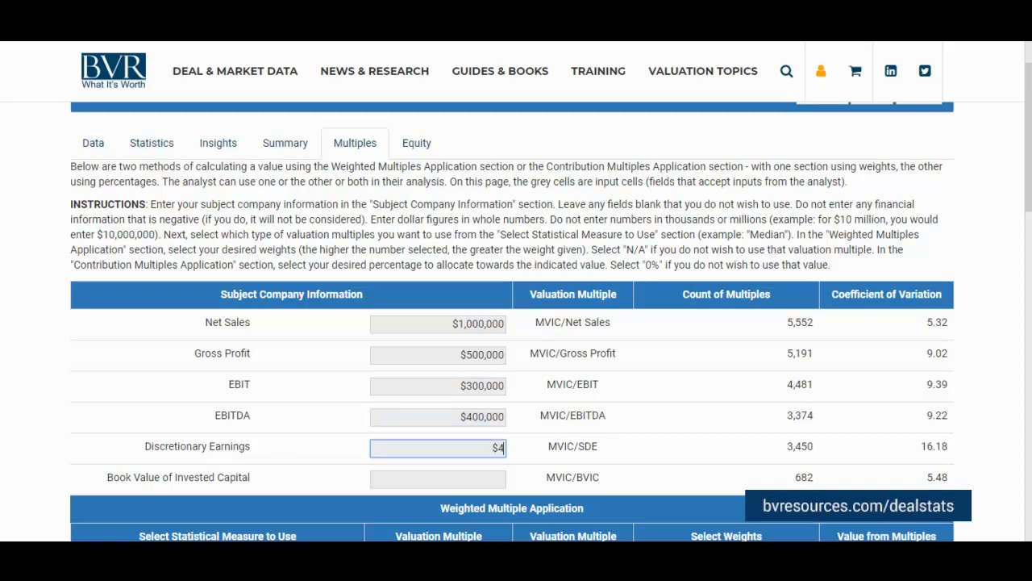
text(50,000)
key(Tab)
text(10,000,0)
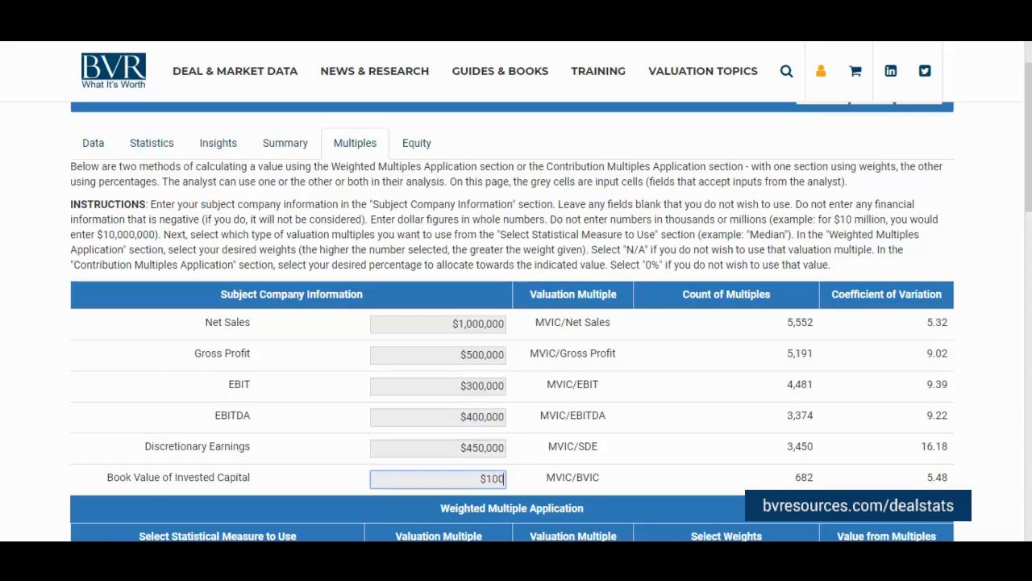
text(00)
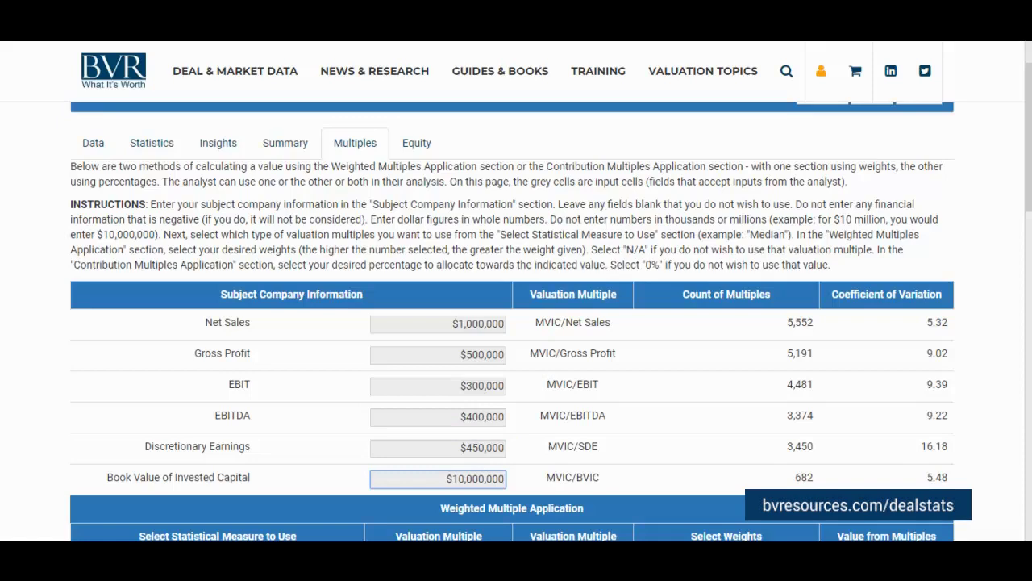
key(Return)
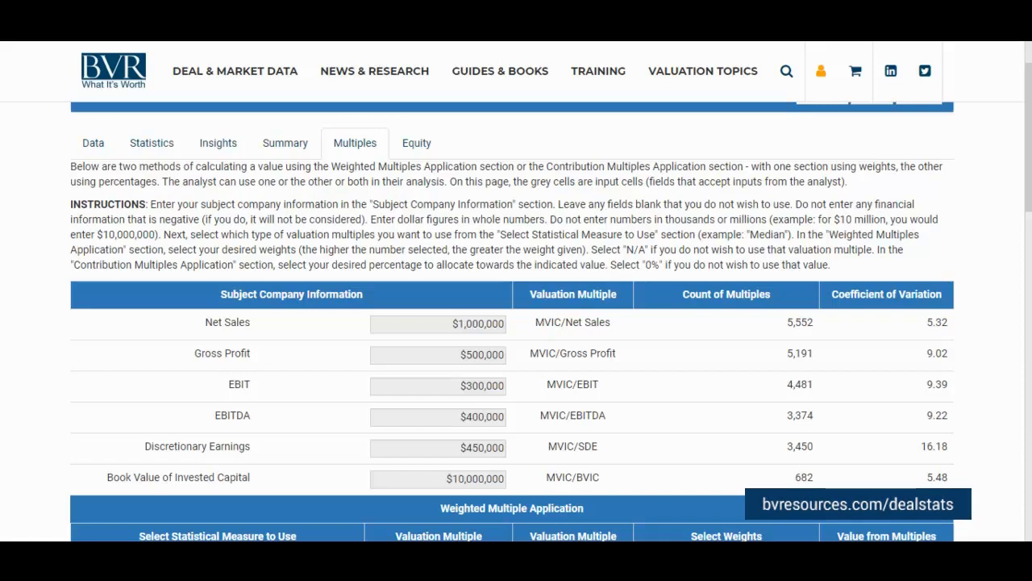
Set Weighted Multiple Application's statistical measure to Median, filling multiples 0.36 through 1.67.
scroll(913, 461, down, 5)
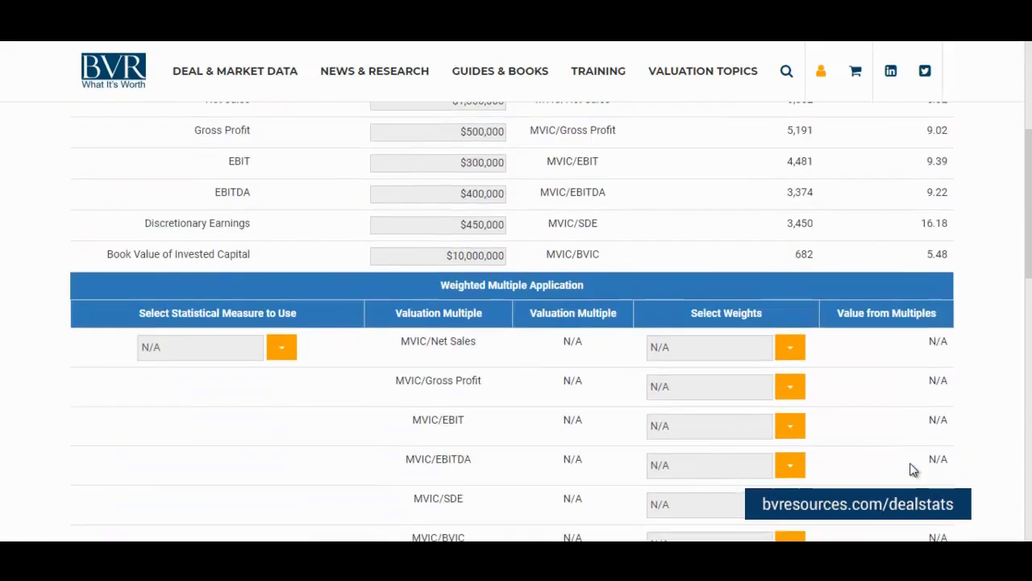
scroll(912, 470, down, 1)
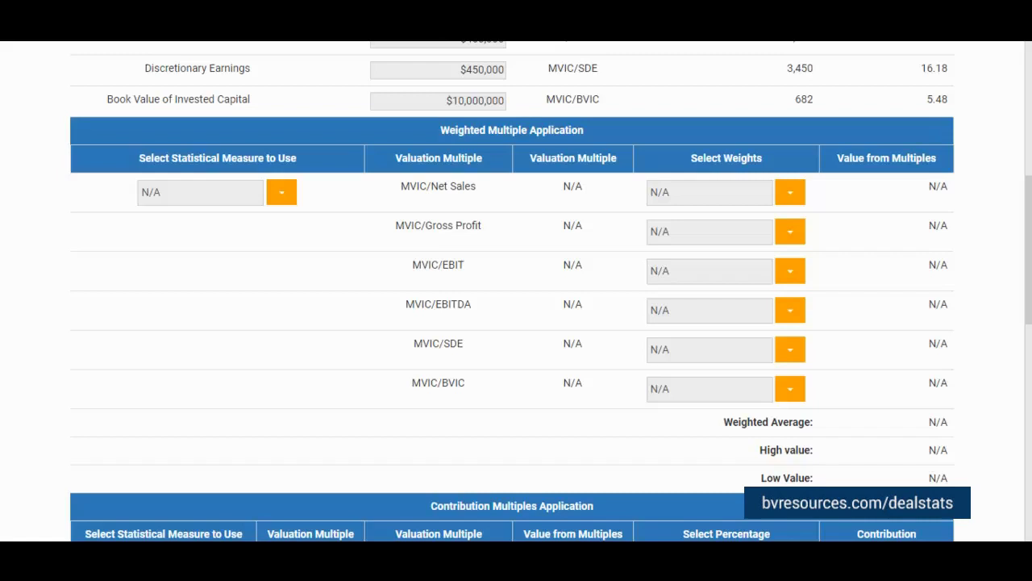
click(281, 197)
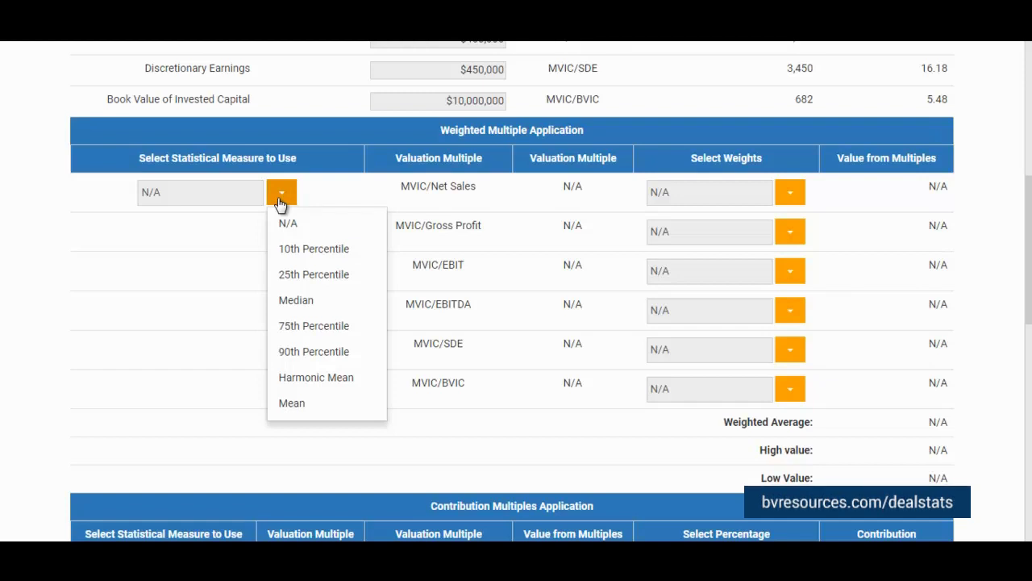
click(318, 305)
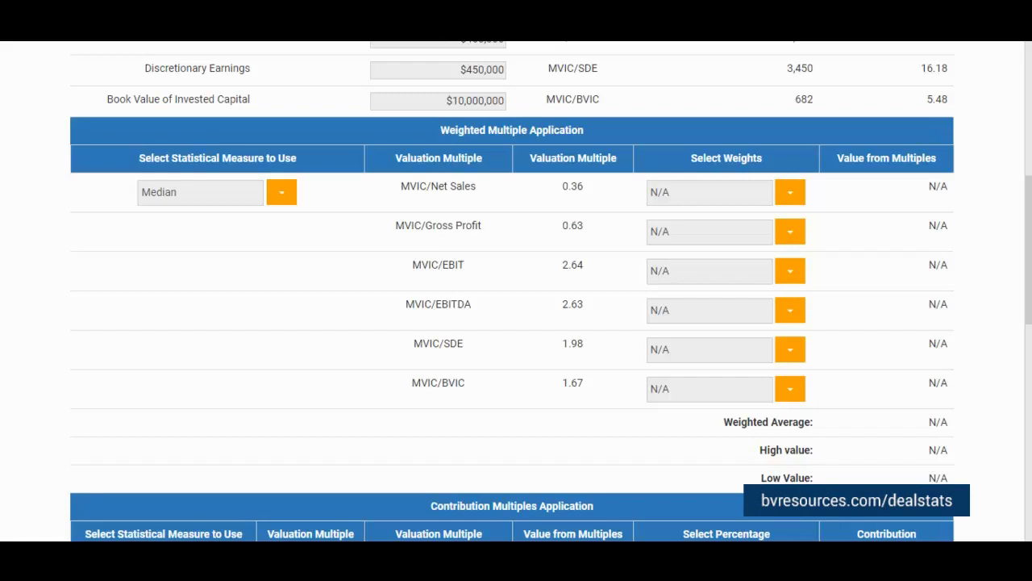
Select weights 2 for MVIC/Net Sales, 3 for MVIC/Gross Profit and 4 for MVIC/EBIT.
click(802, 197)
click(818, 274)
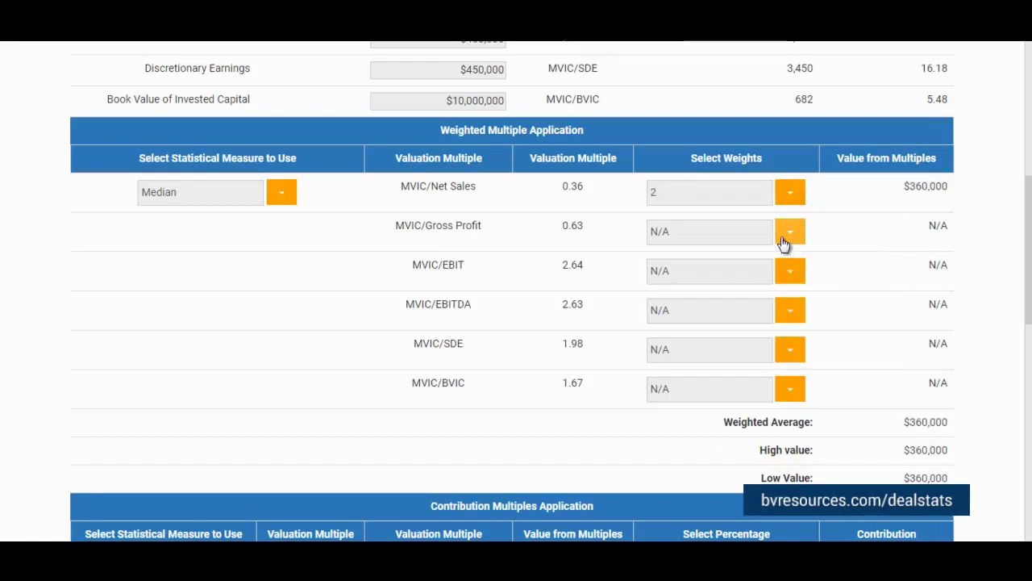
click(786, 241)
click(801, 340)
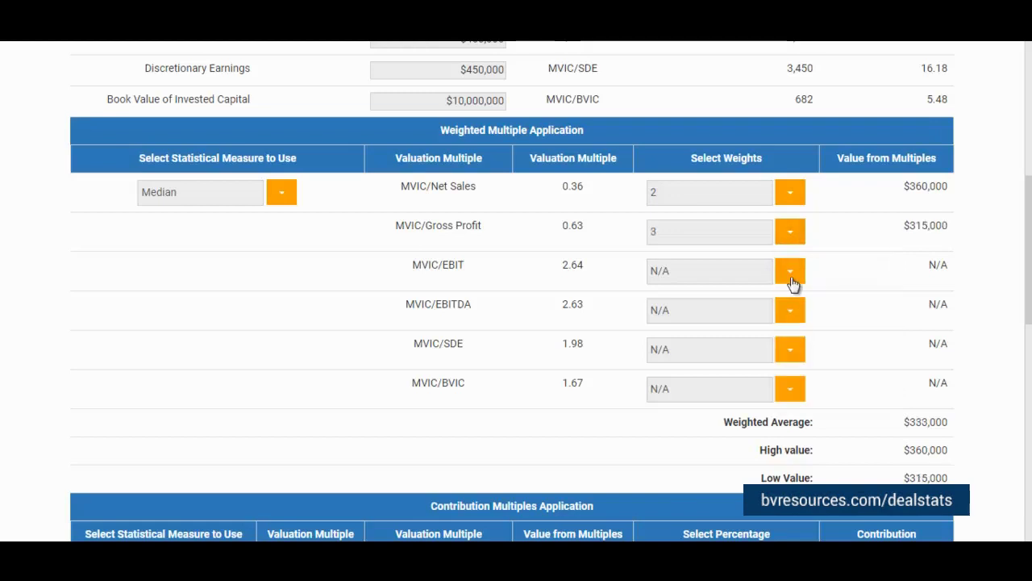
click(791, 279)
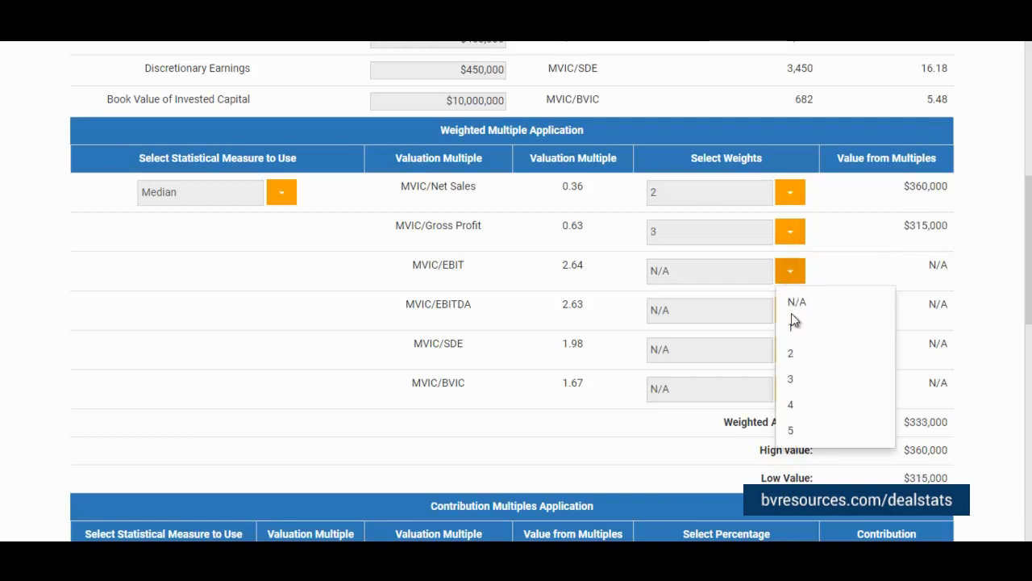
click(795, 405)
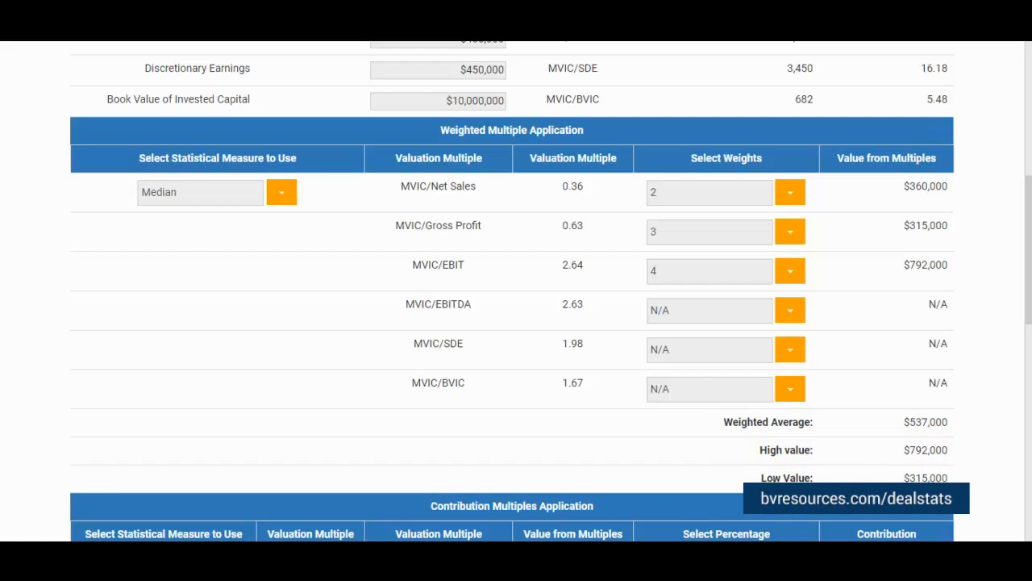
Set Contribution Multiples Application's statistical measure to Median, producing values from $315,000 to $16,650,000.
scroll(516, 290, down, 4)
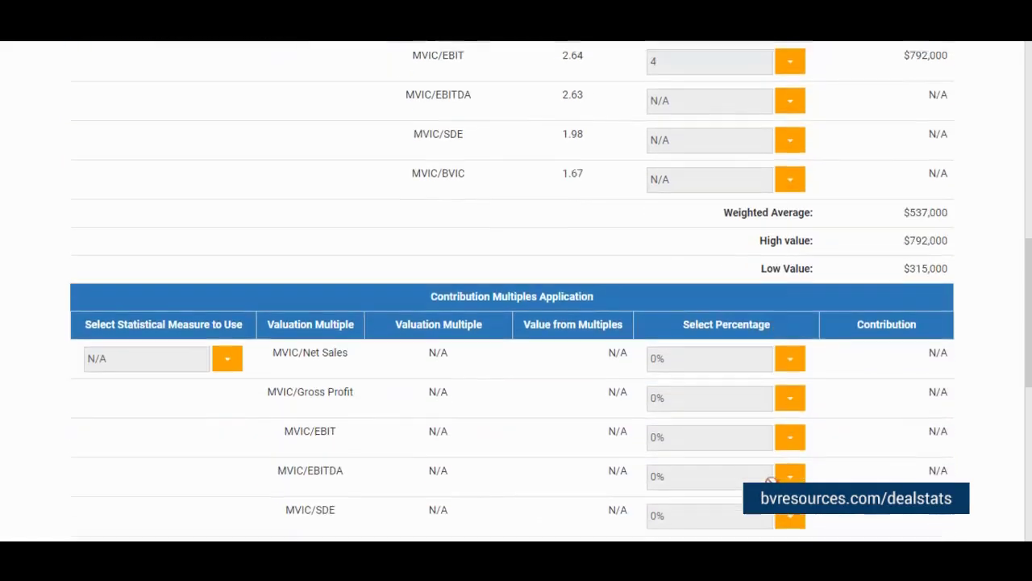
scroll(516, 291, down, 1)
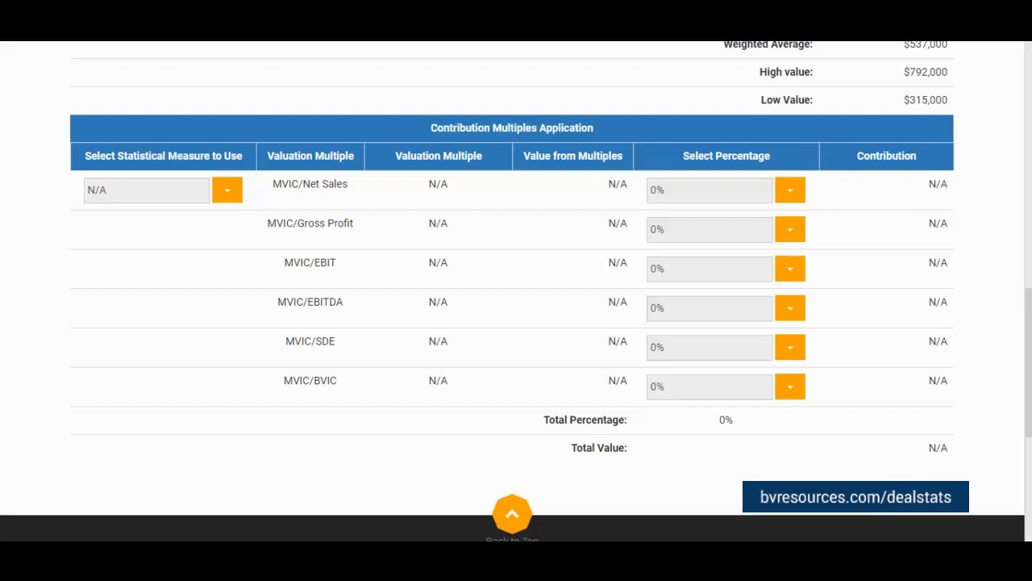
click(226, 191)
click(236, 298)
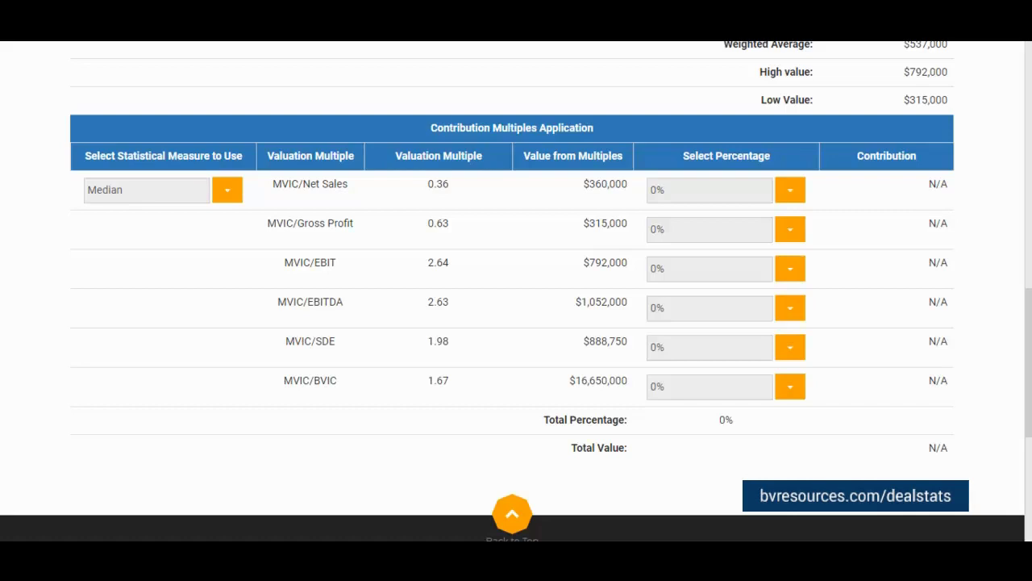
Select 50% for MVIC/Net Sales and 50% for MVIC/Gross Profit, totalling $337,500.
click(795, 190)
scroll(811, 286, down, 1)
scroll(808, 281, down, 5)
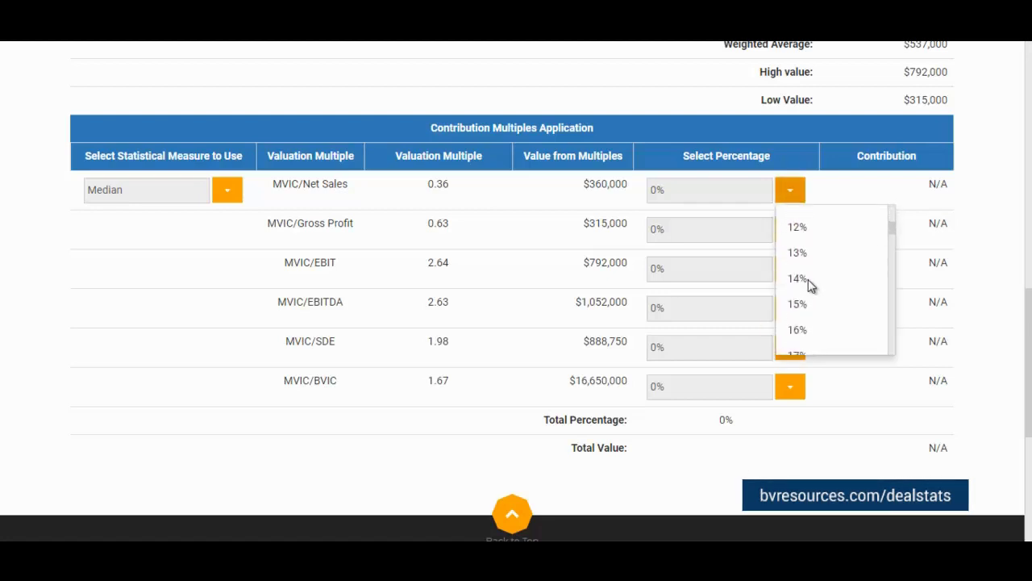
scroll(808, 279, down, 6)
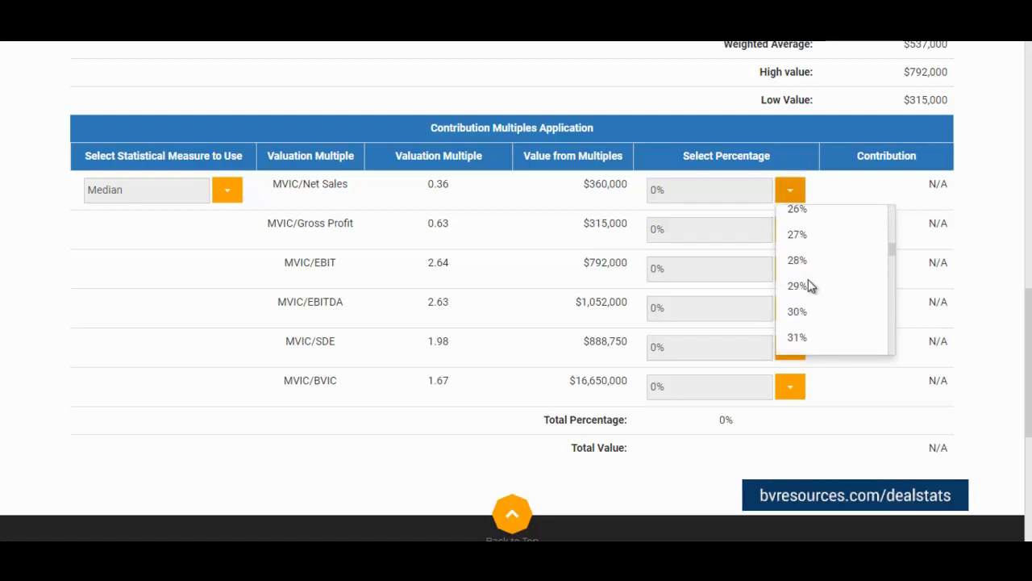
scroll(810, 284, down, 6)
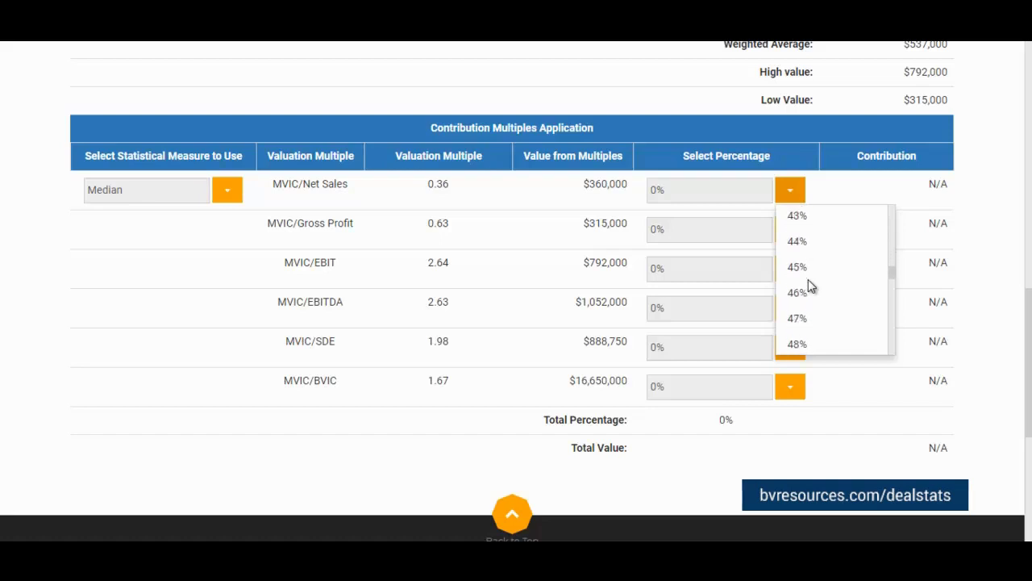
click(796, 221)
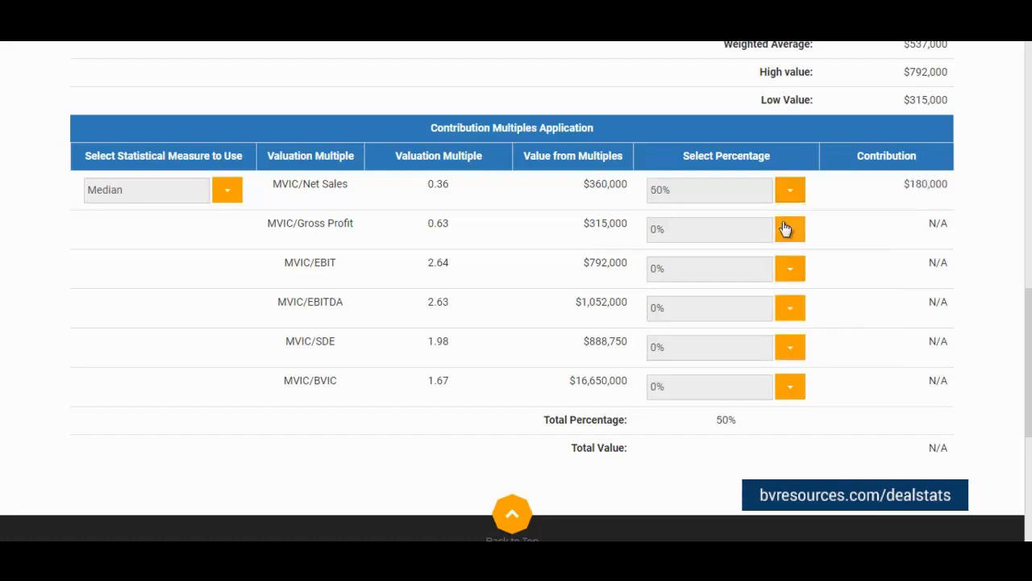
click(790, 230)
scroll(817, 306, down, 13)
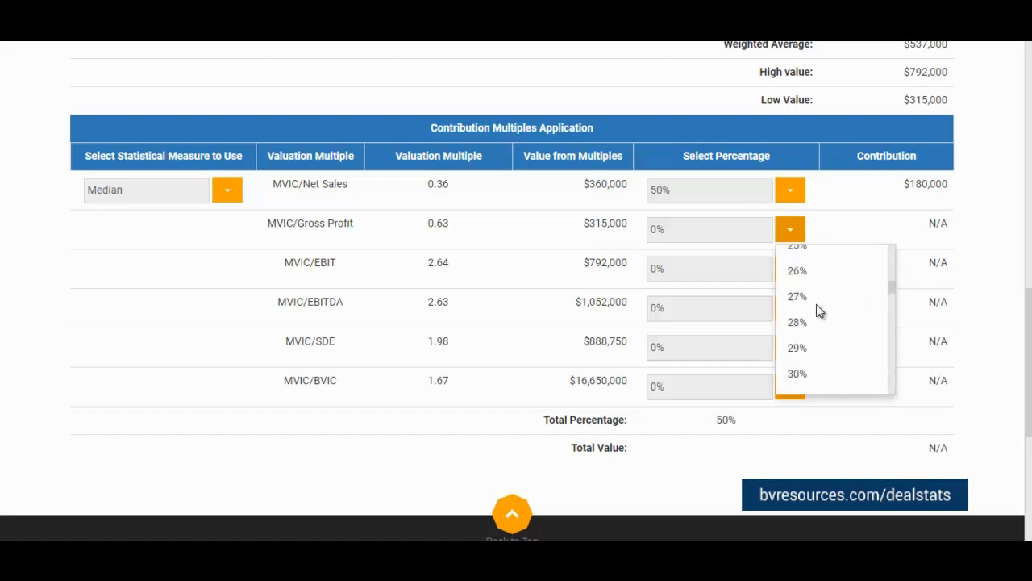
scroll(816, 304, down, 5)
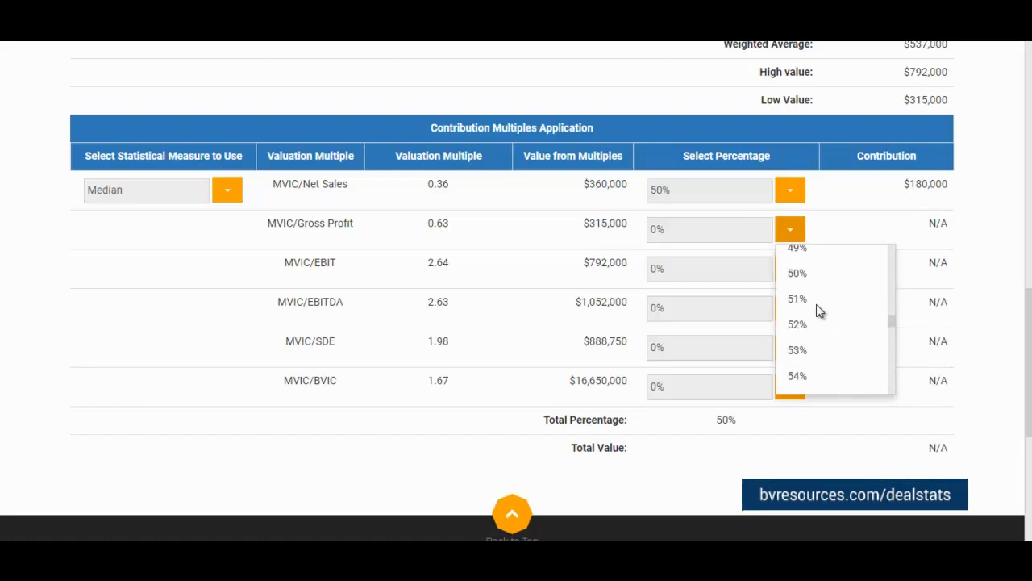
click(808, 265)
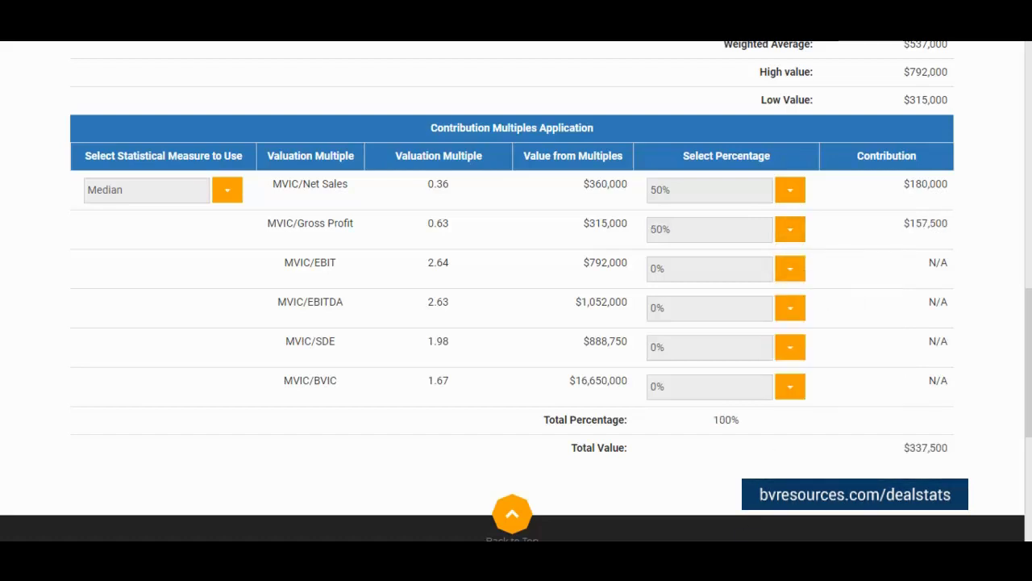